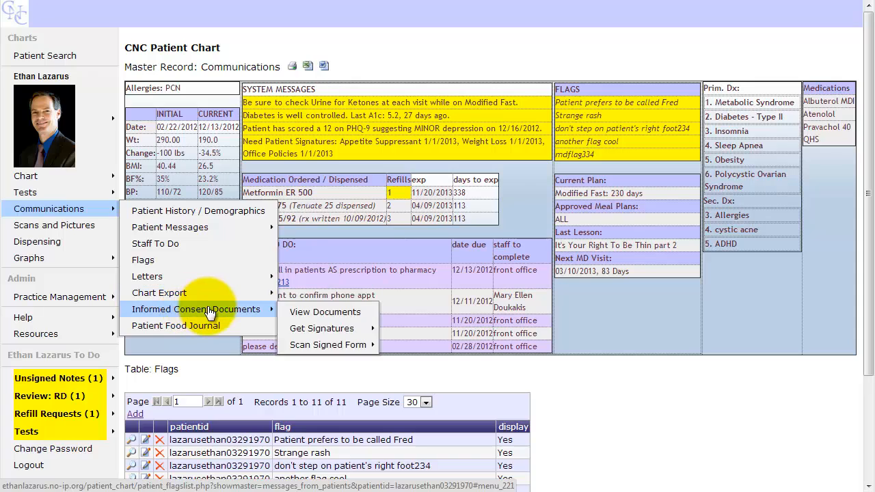
- Generate the patient's chart notes for export from the Communications > Chart Export menu
mouse_move(205, 295)
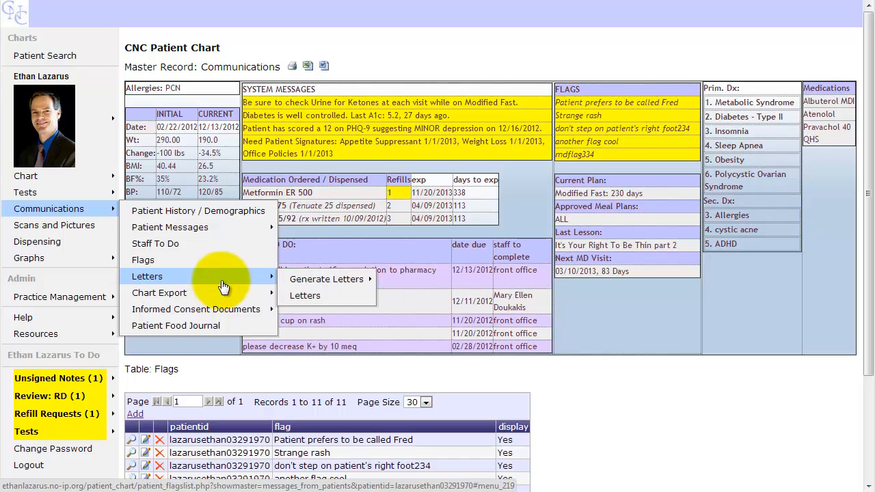
mouse_move(327, 280)
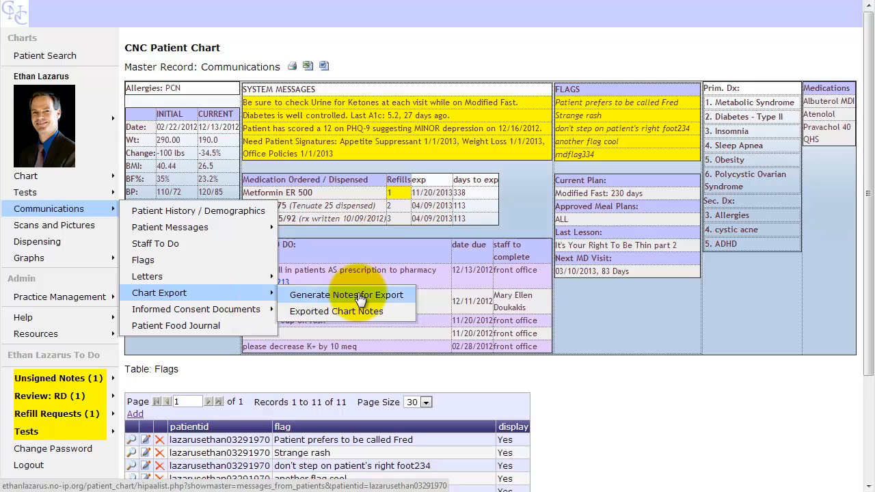
left_click(361, 297)
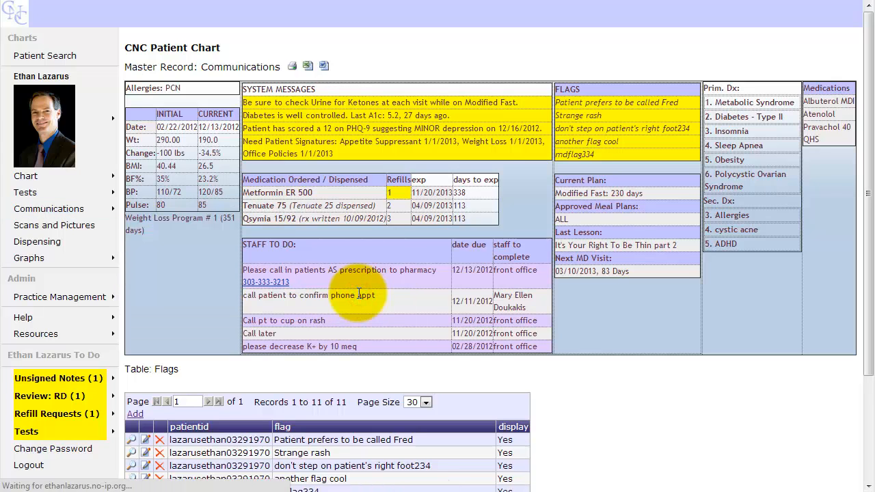
- Open the Add to Table: HIPAA form from the HIPAA table's Add link
scroll(359, 294, "down", 4)
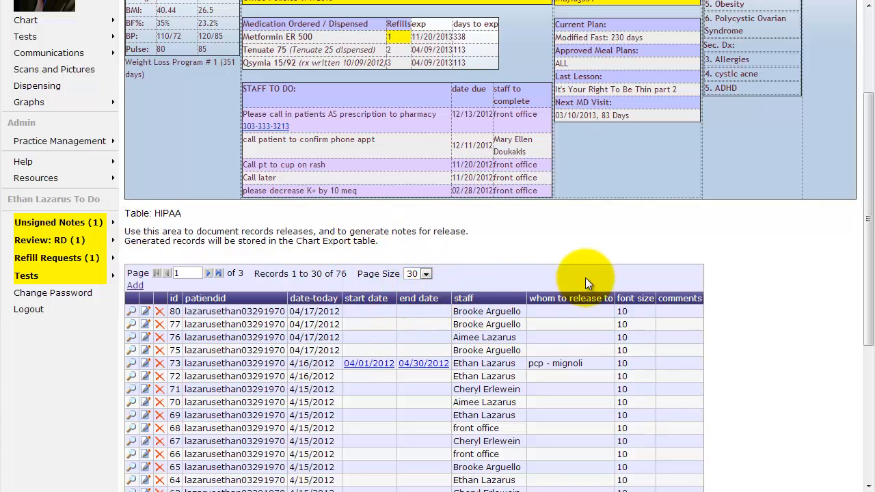
left_click(136, 288)
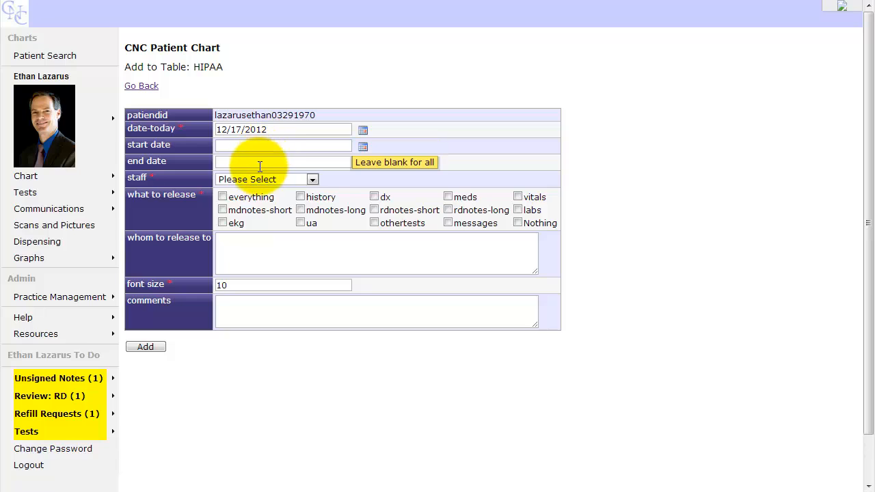
- Choose the responsible staff member from the staff dropdown on the HIPAA form
left_click(259, 144)
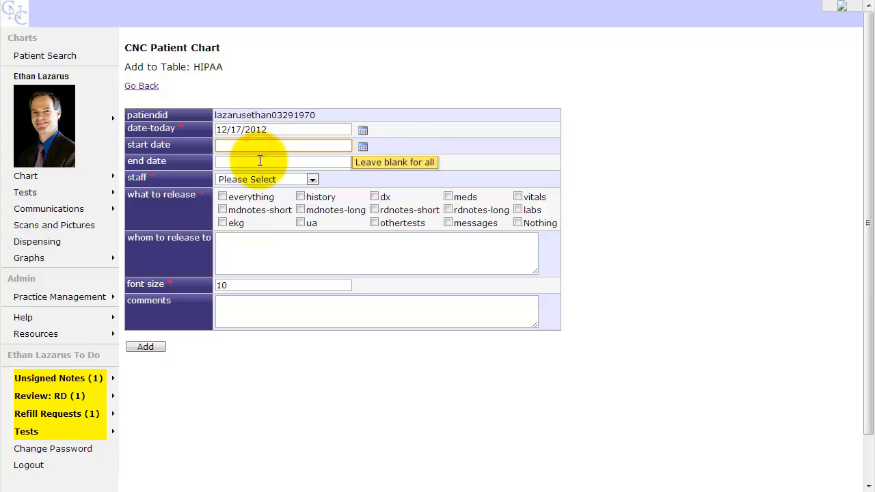
left_click(260, 161)
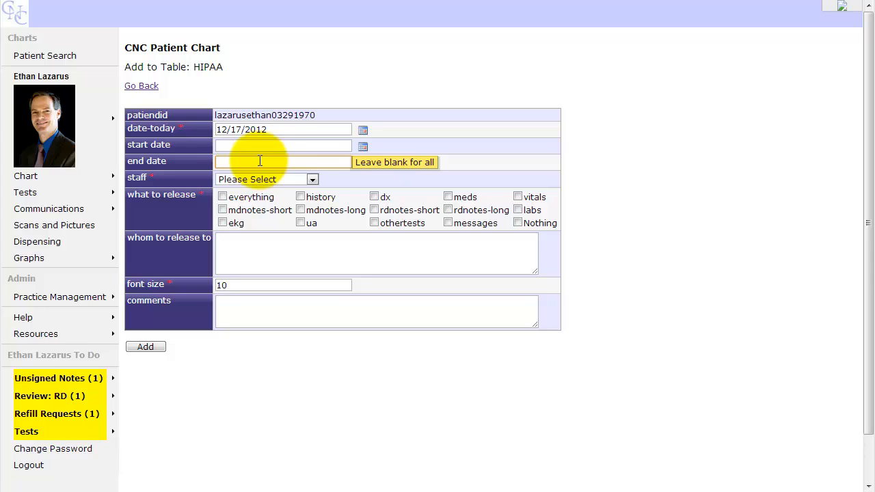
left_click(311, 181)
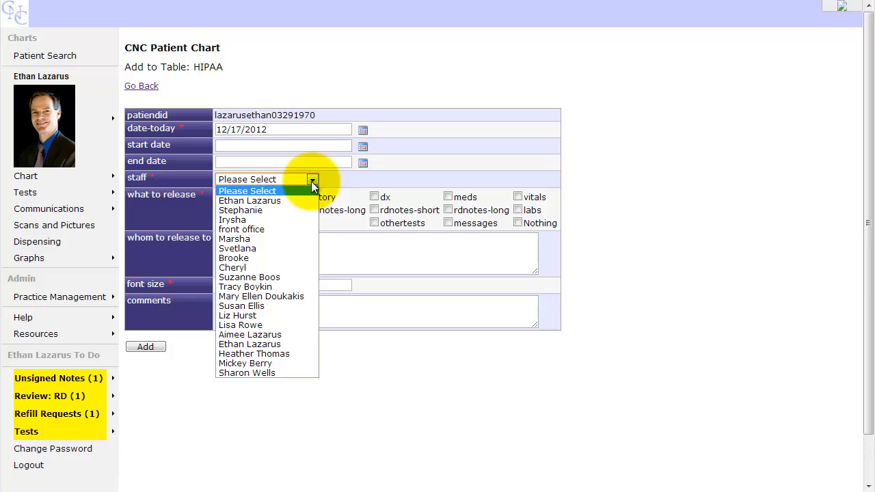
left_click(300, 257)
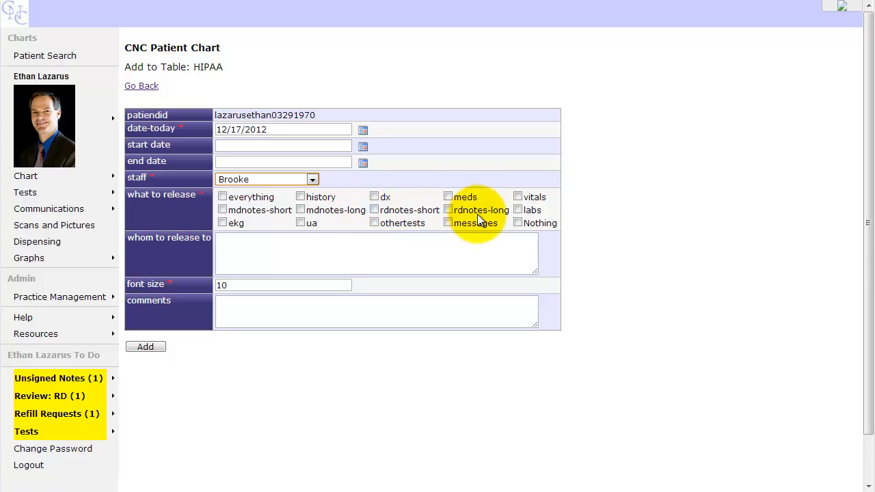
- Mark 'everything' for release on the HIPAA form, leaving ekg unchecked
left_click(519, 211)
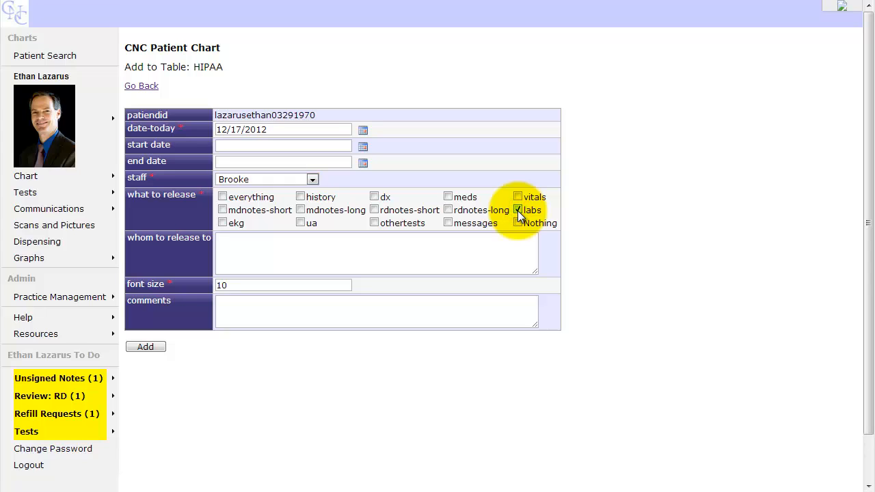
left_click(222, 225)
left_click(221, 224)
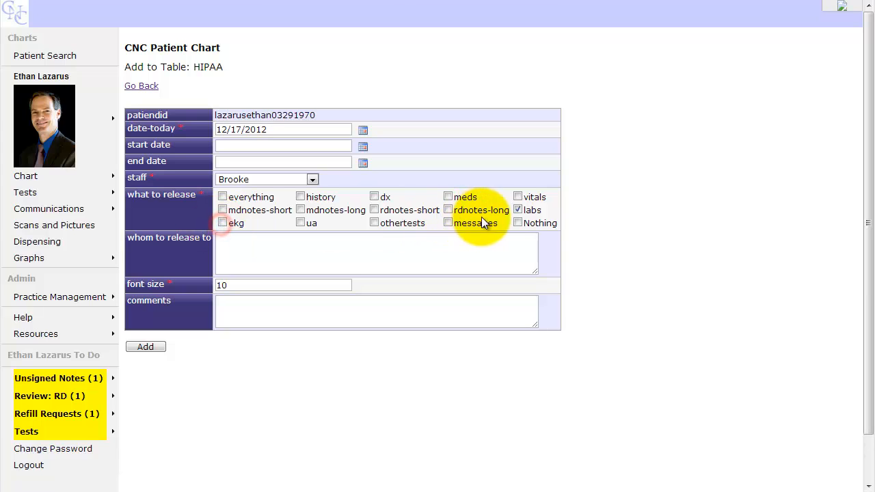
left_click(517, 210)
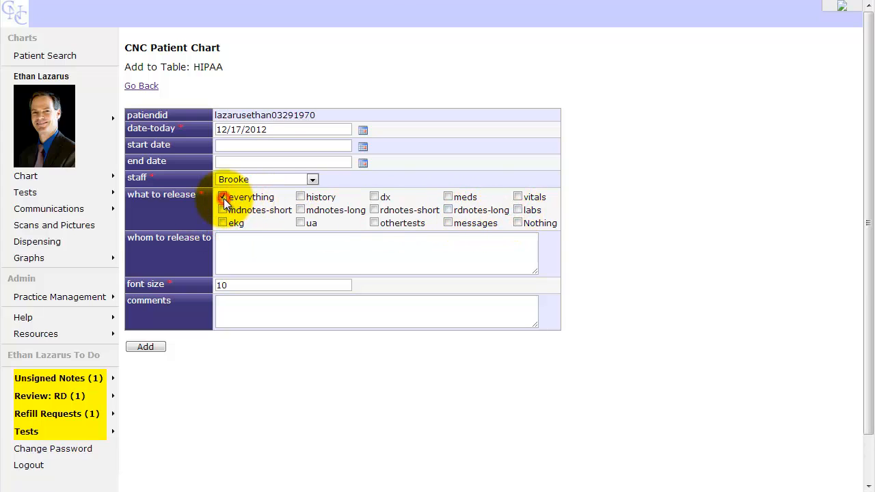
- Enter the recipient's name and the comment 'Patient asked us to send copy to PCP'
left_click(239, 240)
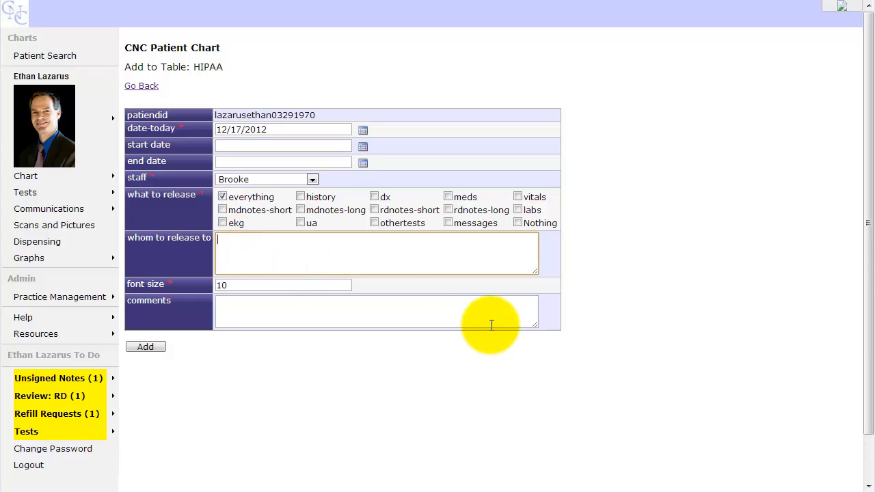
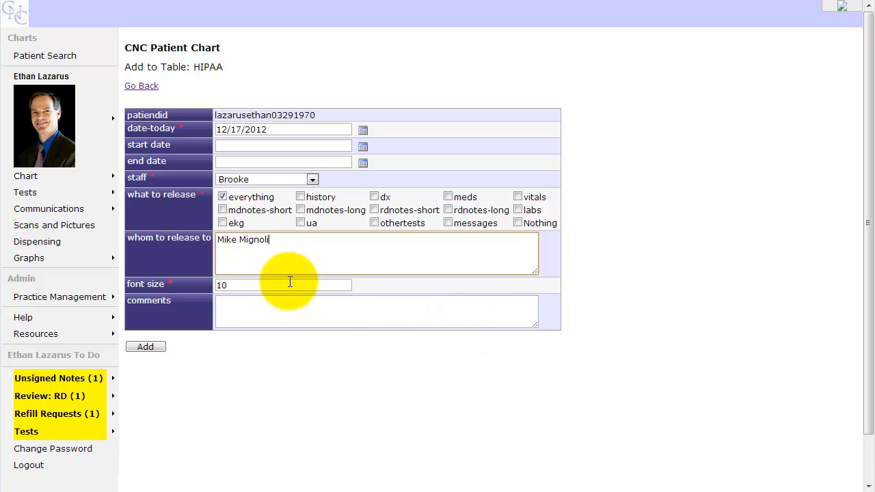
left_click(285, 306)
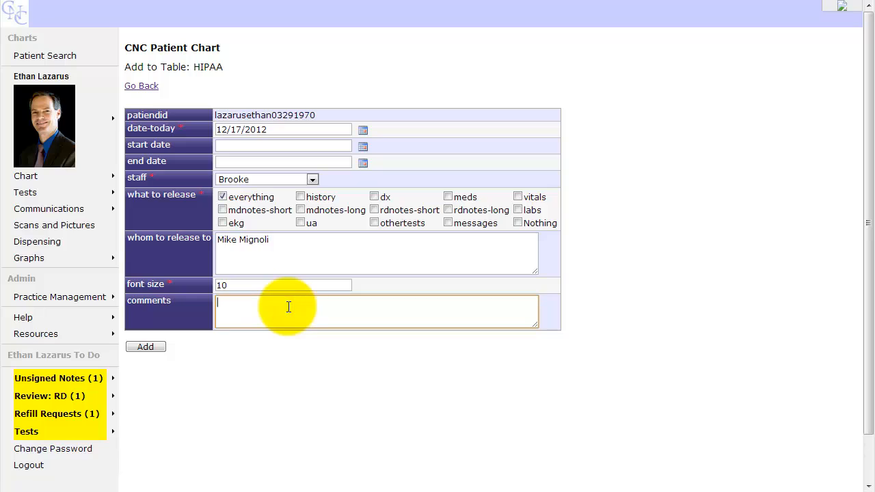
type("Patient asked us to send copy to PCP")
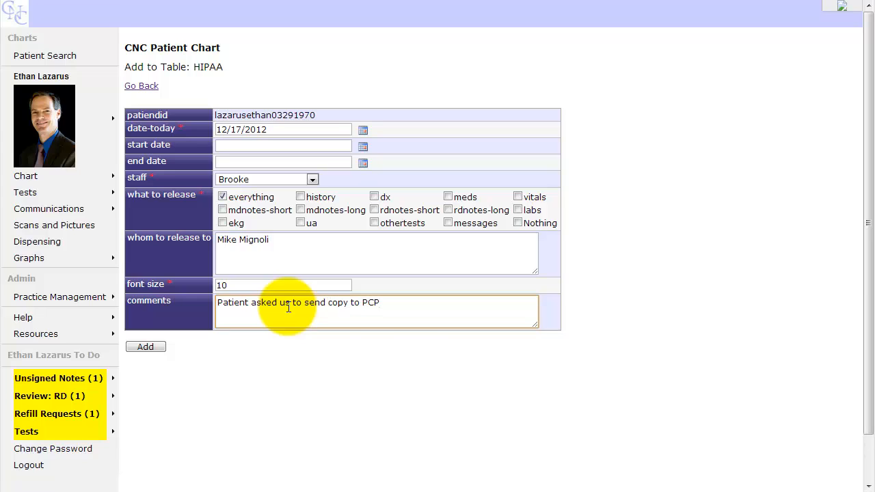
- Add the HIPAA entry, acknowledge 'Add succeeded', and confirm record 99 dated 12/17/2012 tops the table
left_click(149, 347)
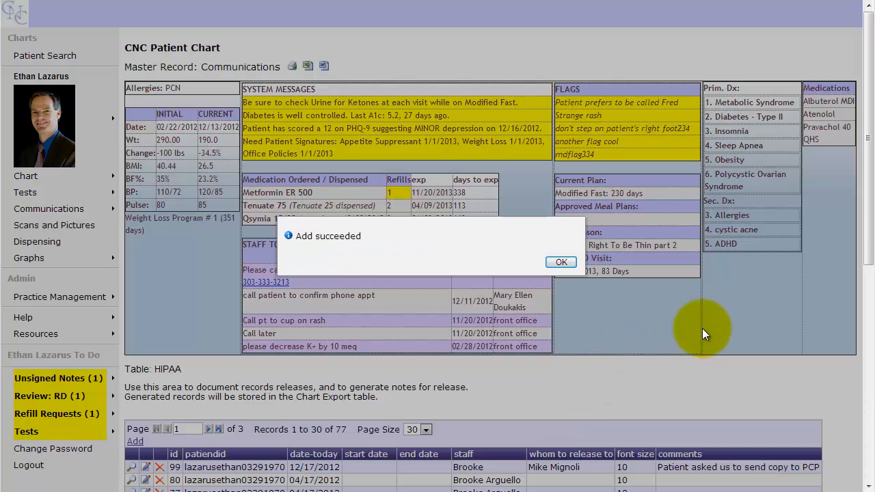
left_click(562, 263)
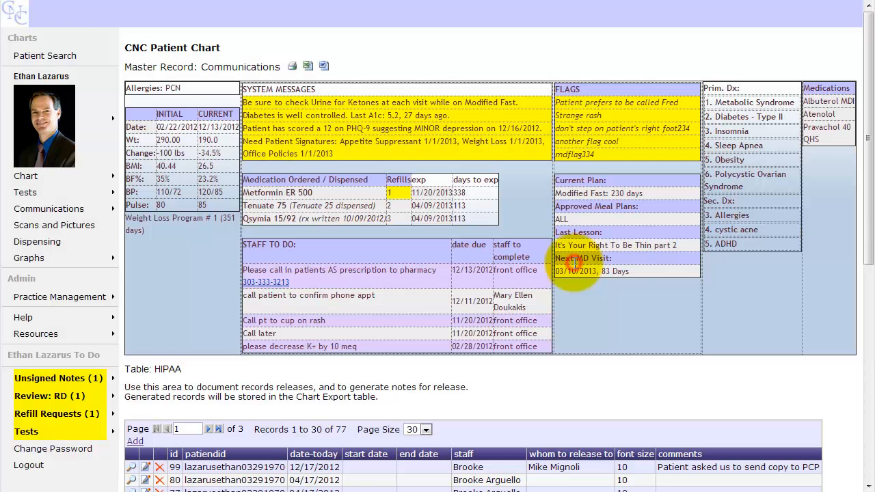
scroll(538, 391, "down", 3)
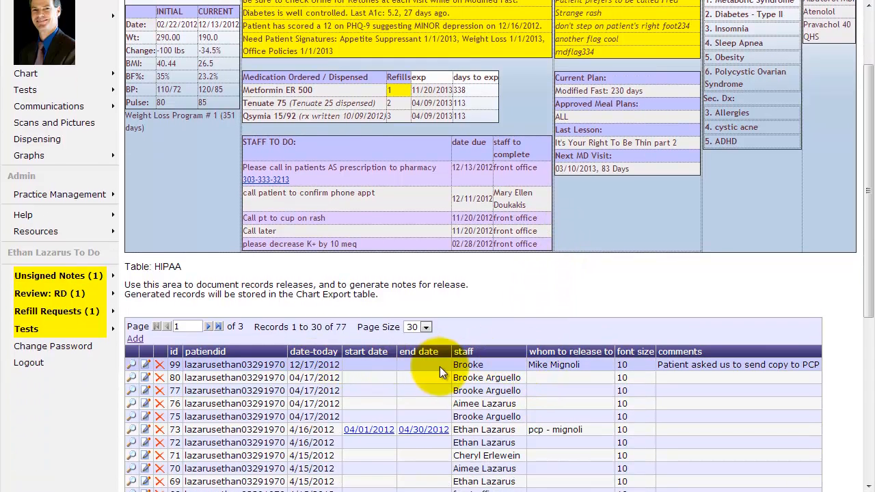
scroll(449, 369, "up", 1)
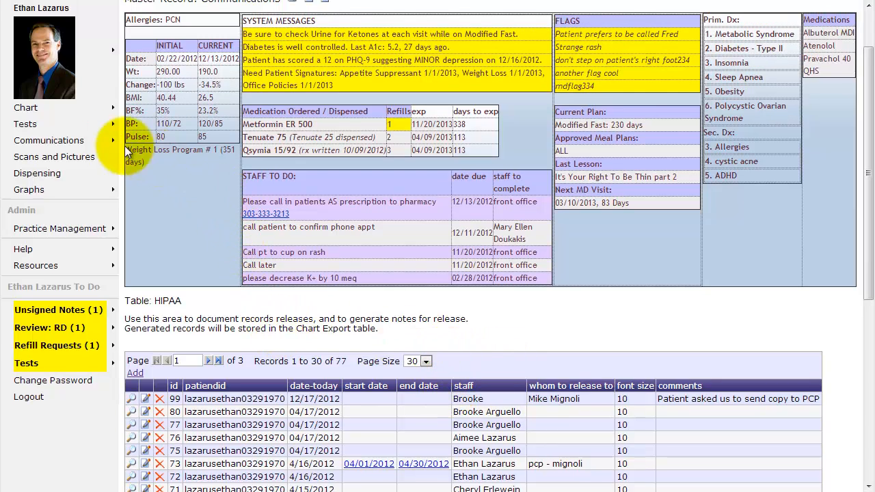
- Open Exported Chart Notes under Communications > Chart Export to view export record 46
mouse_move(99, 144)
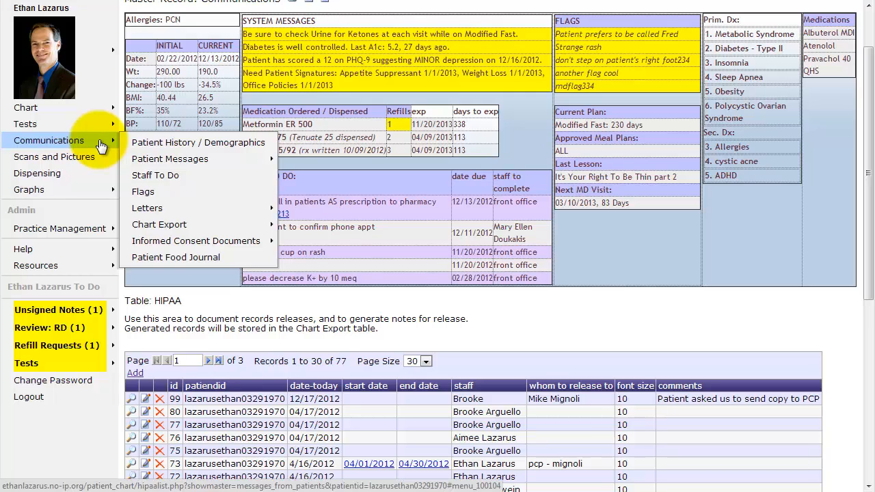
mouse_move(226, 225)
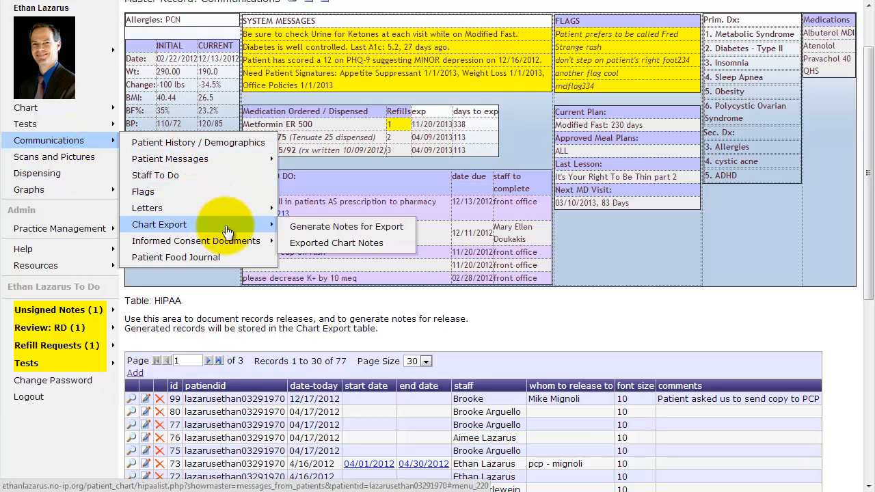
left_click(346, 244)
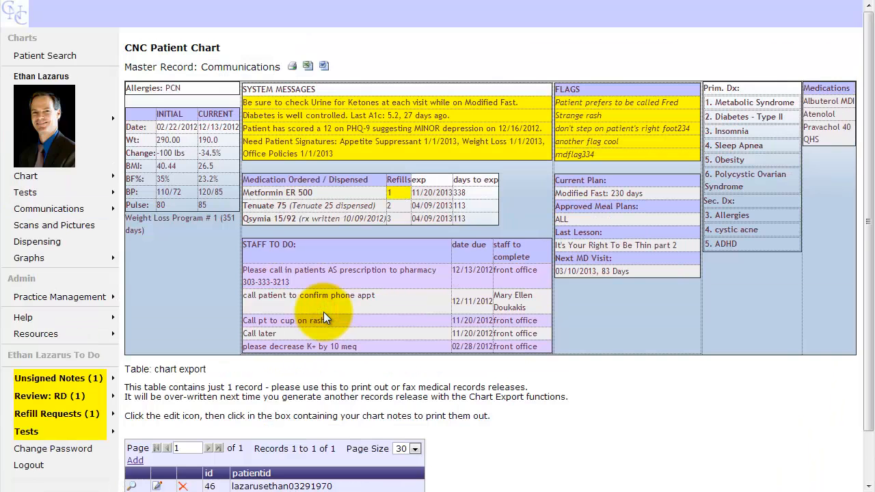
scroll(510, 420, "down", 2)
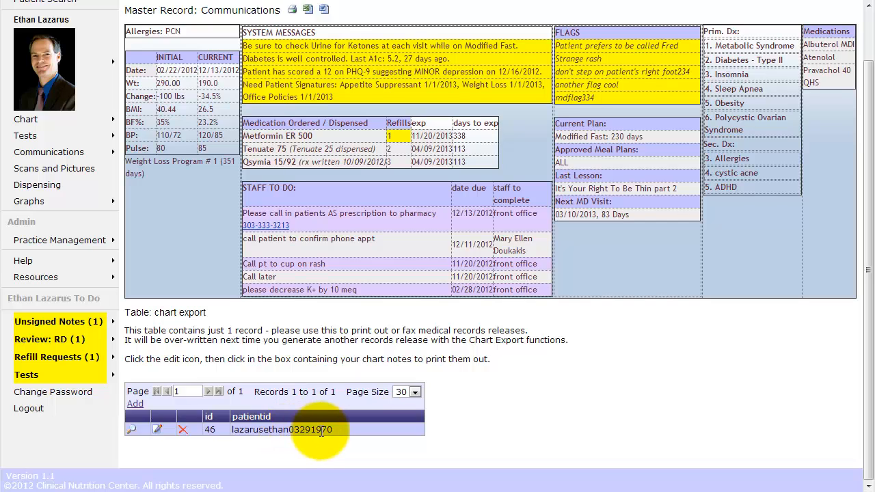
left_click(157, 432)
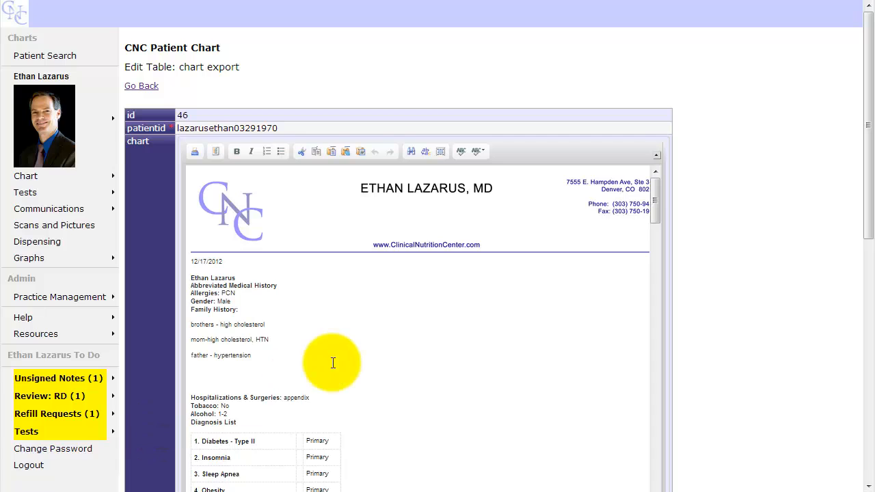
left_click(333, 361)
scroll(488, 329, "down", 1)
scroll(488, 331, "up", 1)
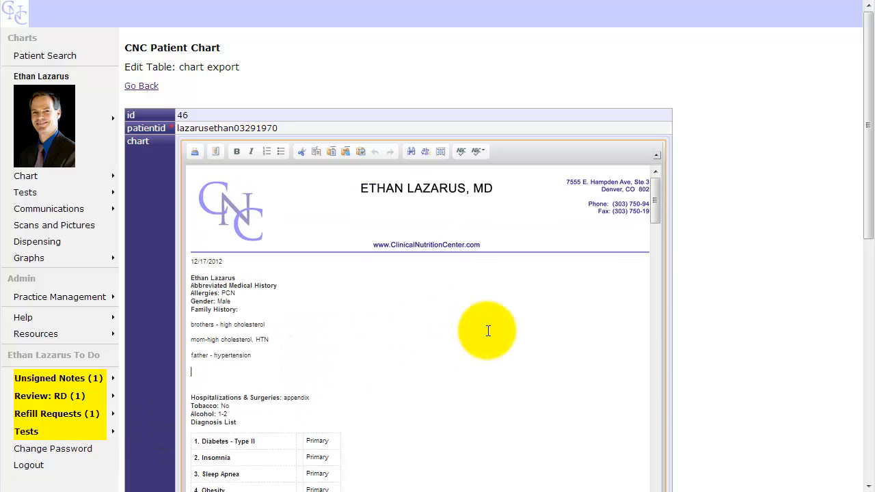
left_click_drag(867, 236, 868, 286)
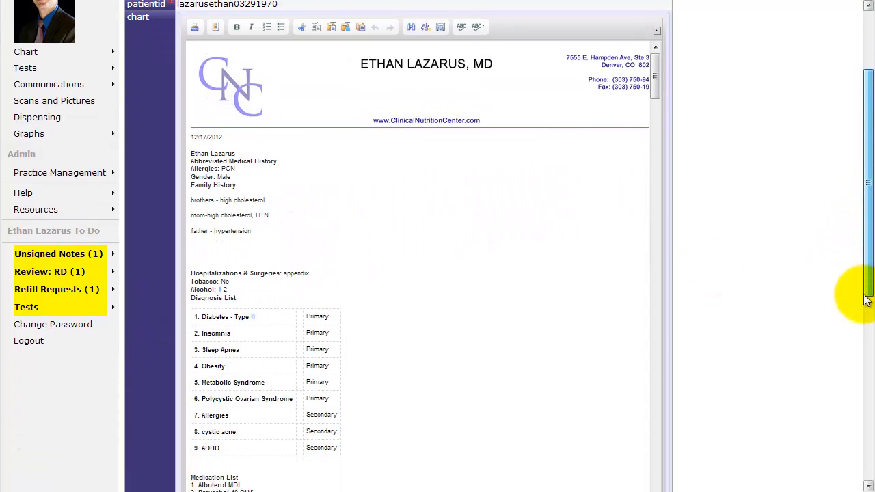
left_click(533, 340)
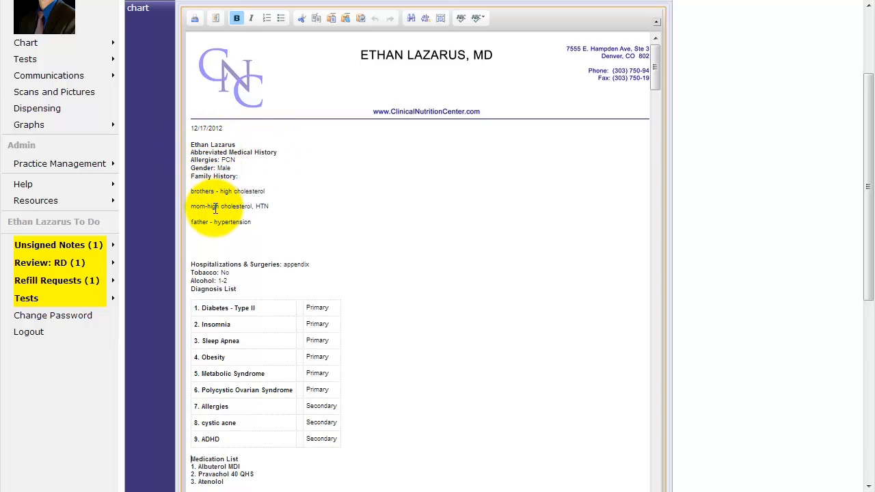
left_click(225, 327)
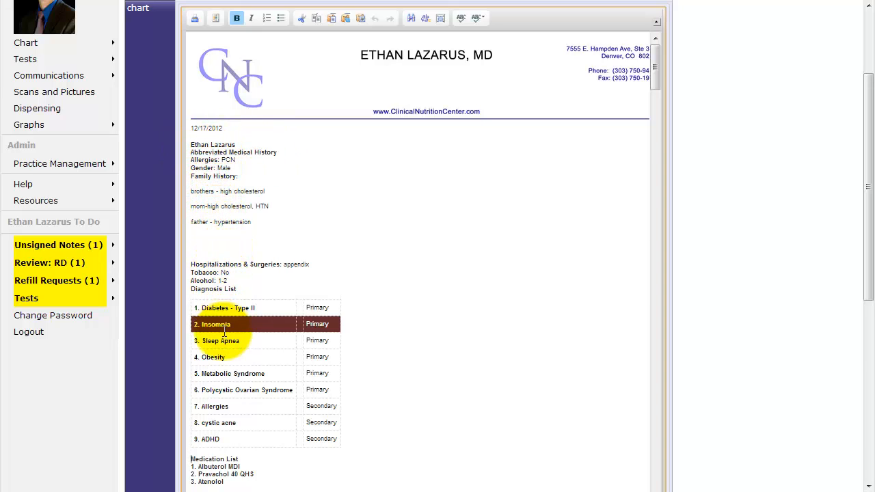
scroll(417, 346, "down", 5)
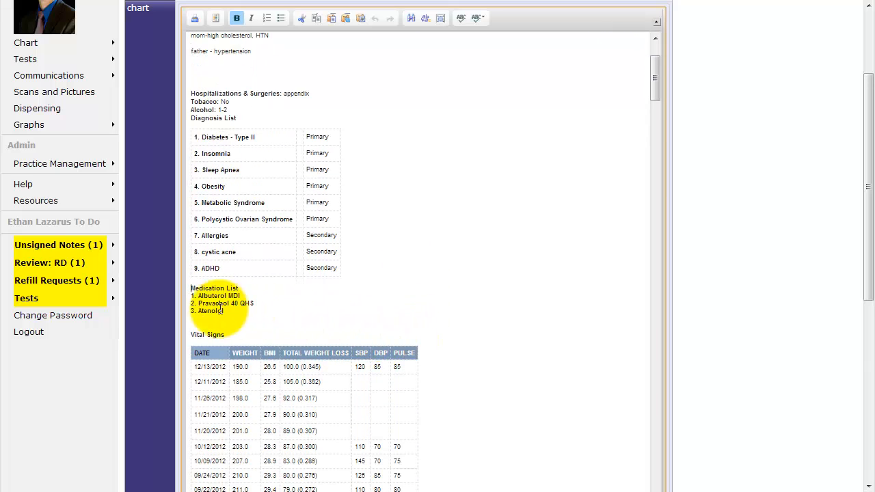
scroll(206, 356, "down", 4)
scroll(493, 239, "down", 7)
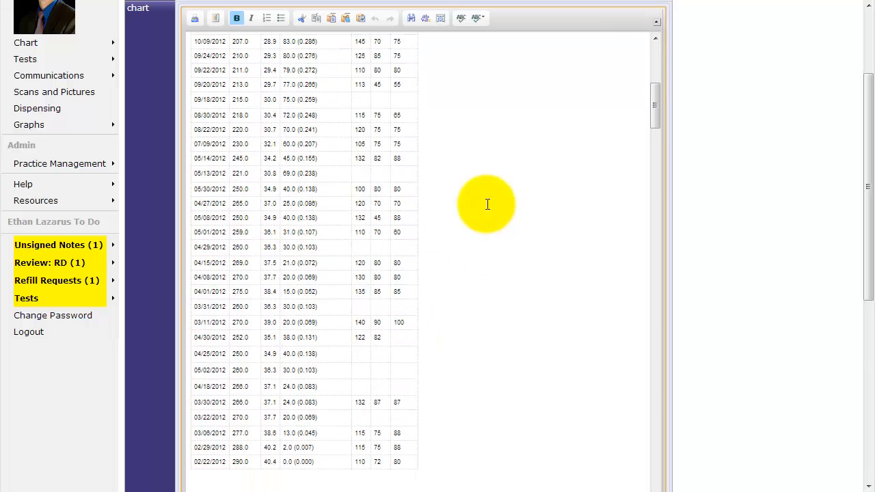
scroll(487, 203, "up", 3)
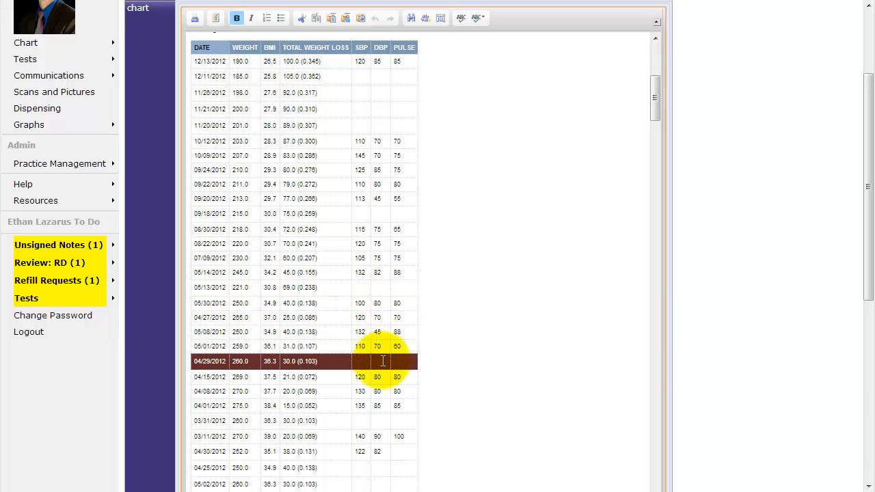
scroll(383, 361, "down", 7)
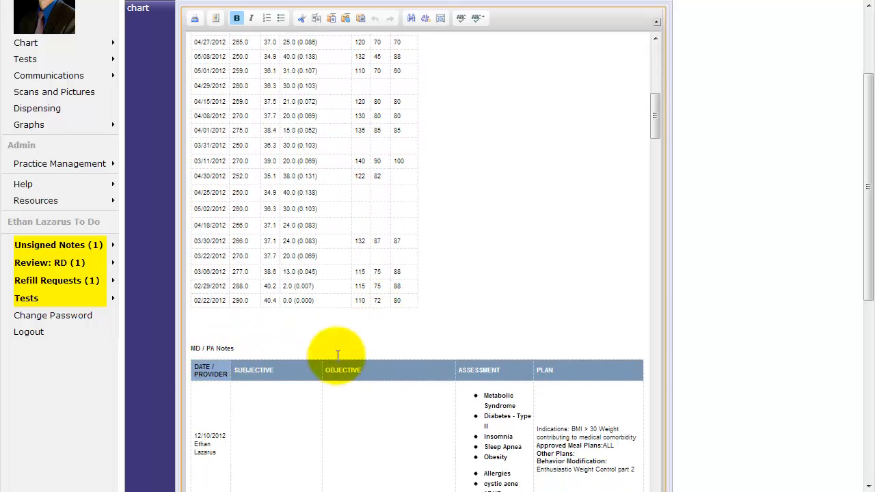
scroll(337, 355, "down", 3)
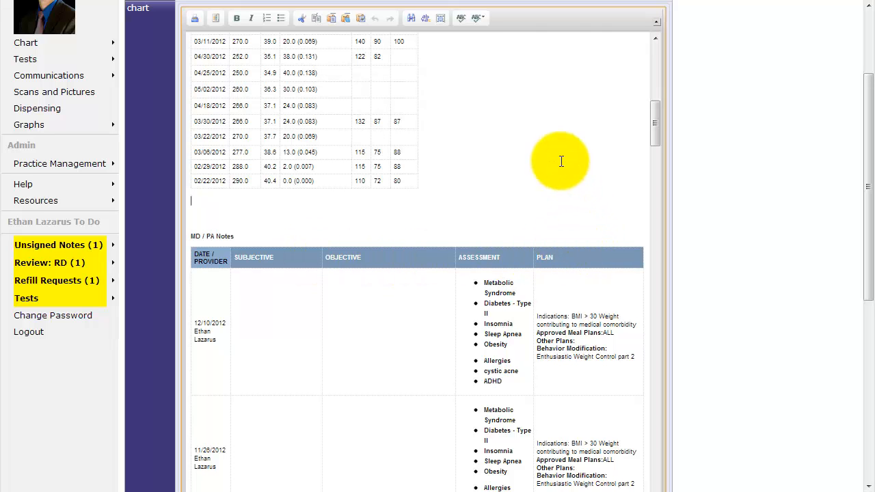
scroll(561, 162, "down", 10)
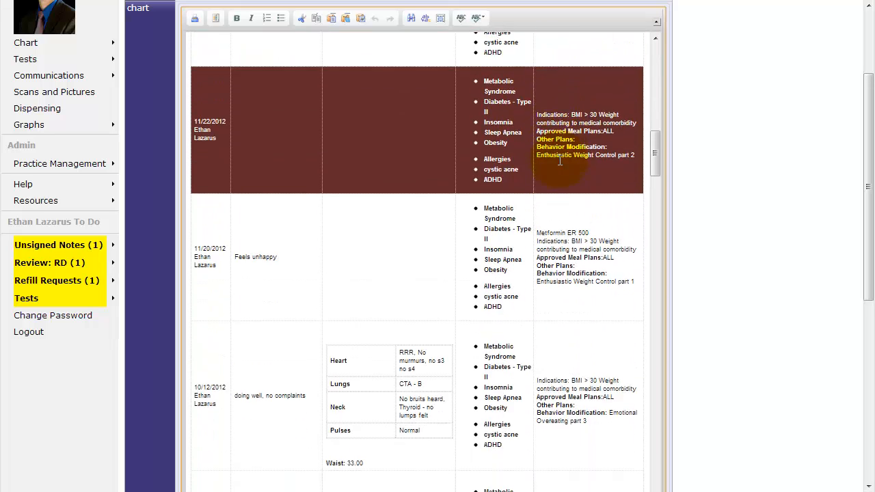
scroll(559, 161, "down", 8)
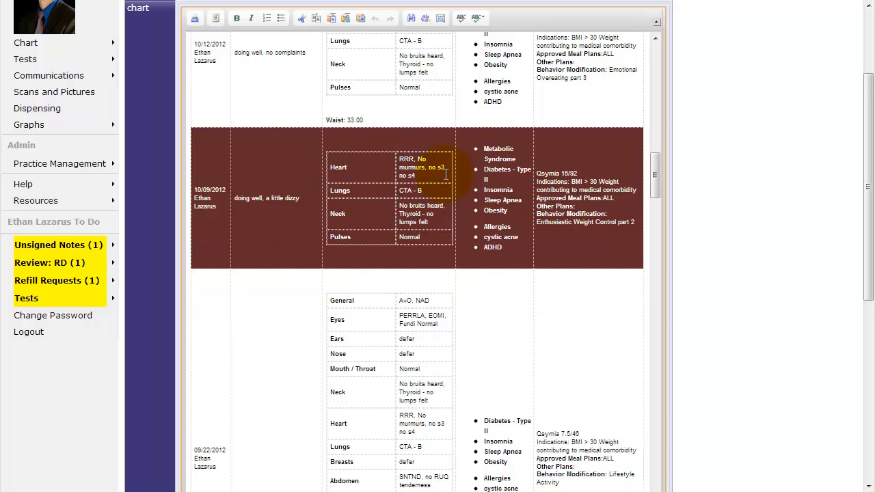
scroll(446, 175, "down", 3)
scroll(446, 177, "down", 5)
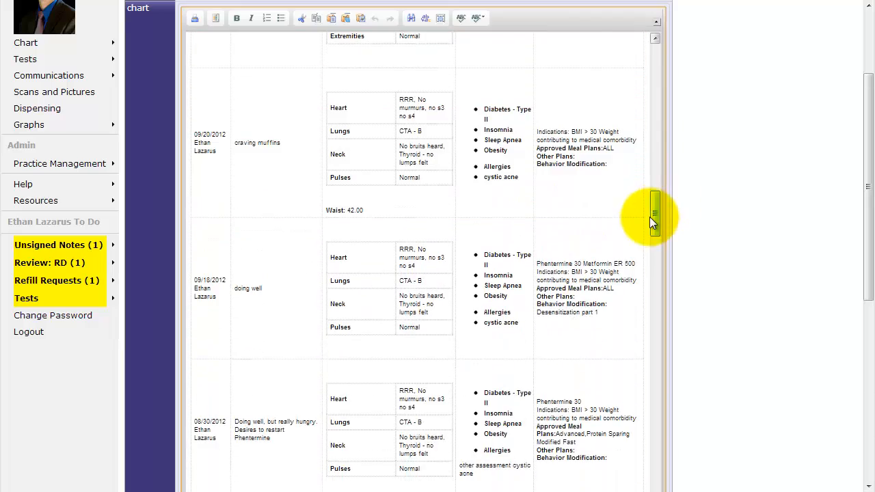
left_click_drag(650, 218, 658, 285)
left_click_drag(660, 306, 710, 428)
left_click_drag(865, 277, 855, 458)
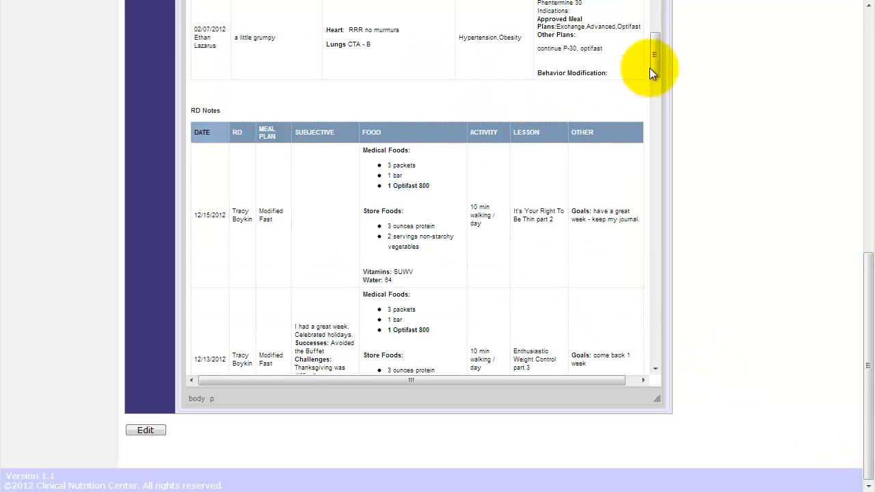
left_click_drag(659, 61, 661, 90)
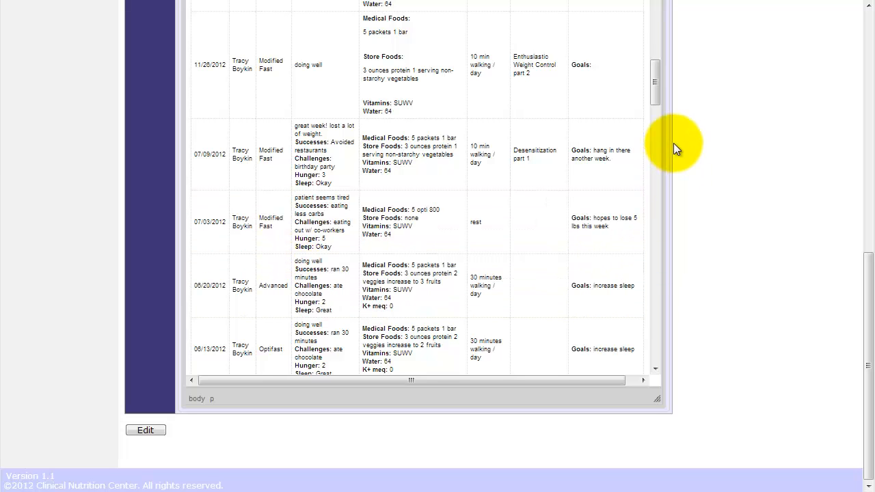
left_click_drag(658, 85, 657, 145)
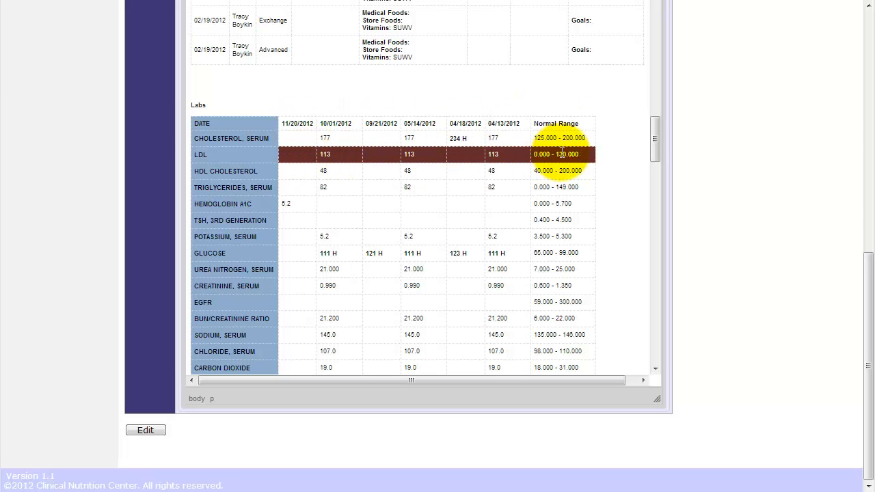
left_click_drag(654, 134, 659, 188)
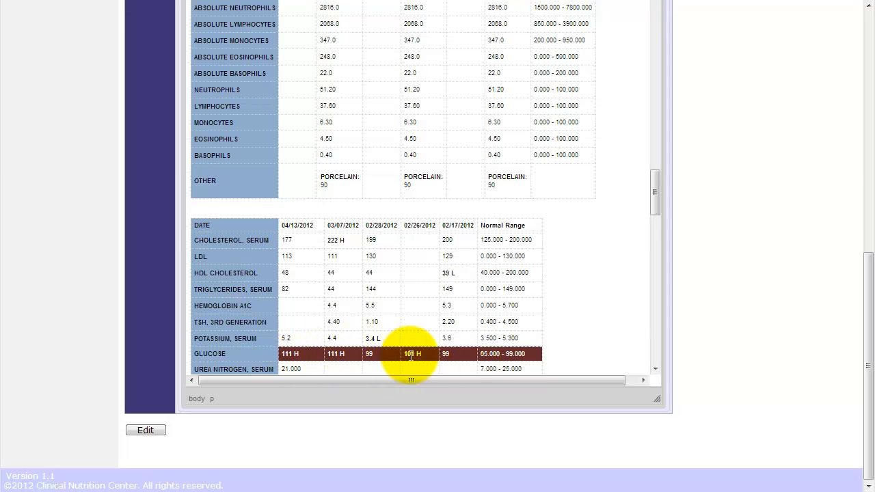
left_click_drag(655, 202, 674, 266)
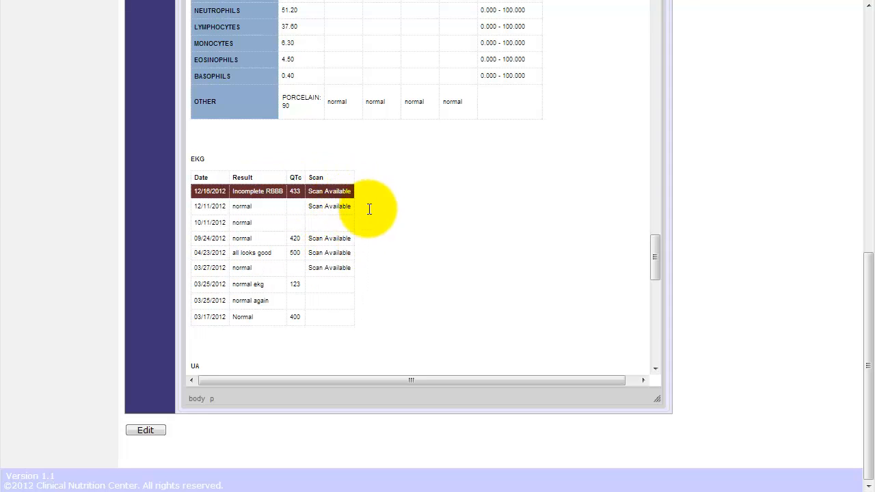
left_click_drag(652, 250, 652, 264)
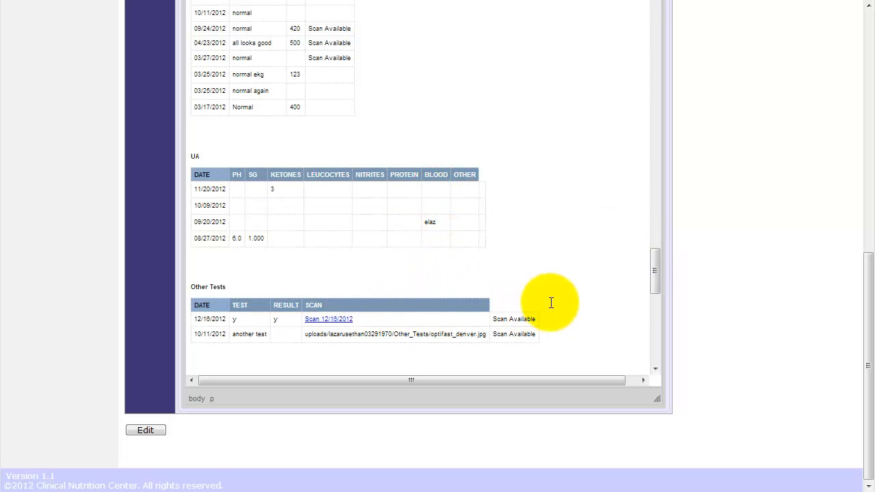
left_click_drag(653, 280, 635, 14)
scroll(537, 156, "up", 5)
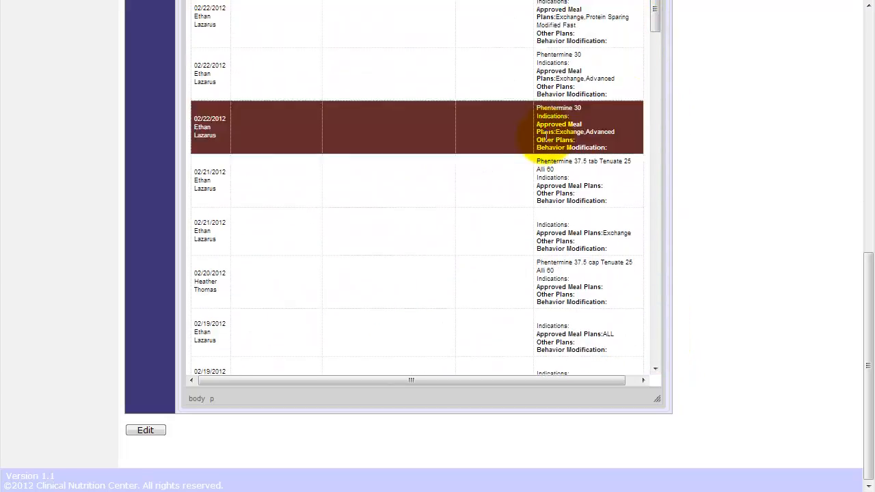
left_click_drag(870, 294, 852, 29)
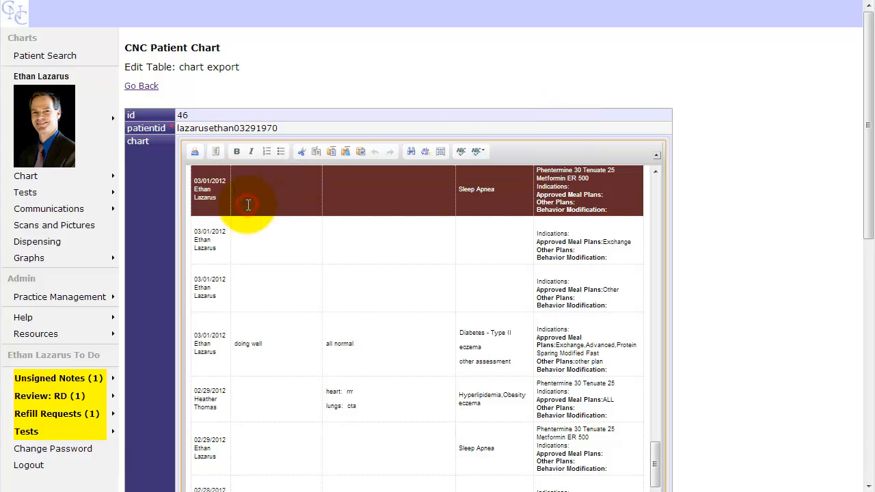
- Print the chart export and review the 18-sheet Chrome print preview
left_click(194, 152)
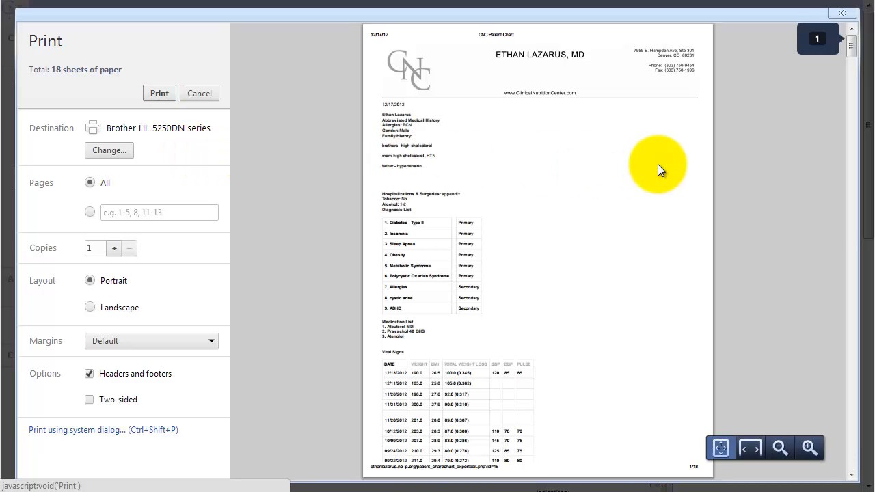
scroll(658, 164, "down", 4)
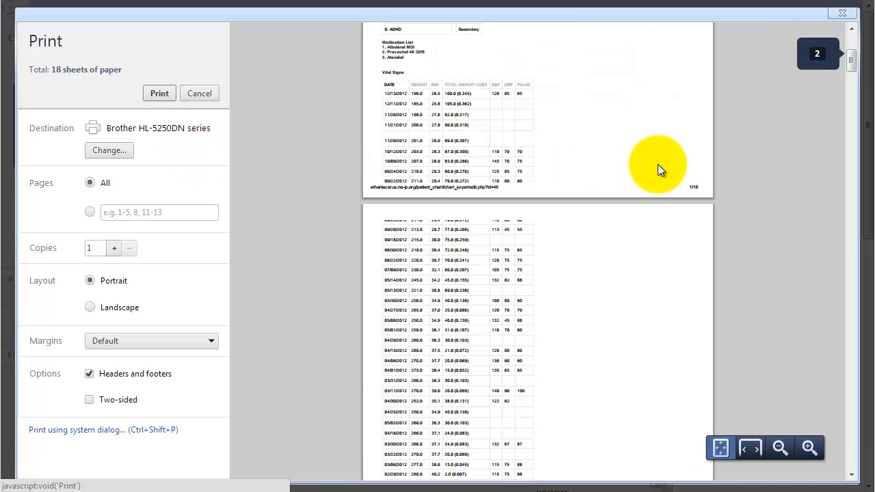
scroll(658, 164, "up", 4)
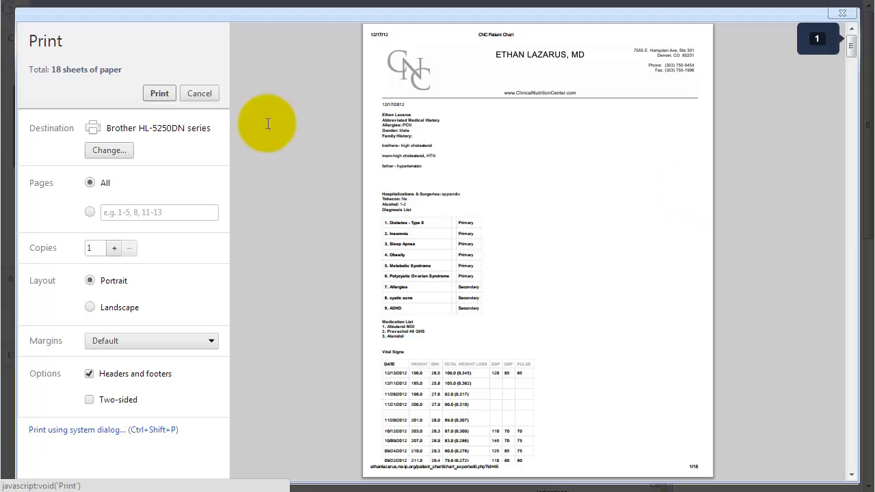
- Cancel the print preview and go back from the record 46 export edit page
left_click(190, 92)
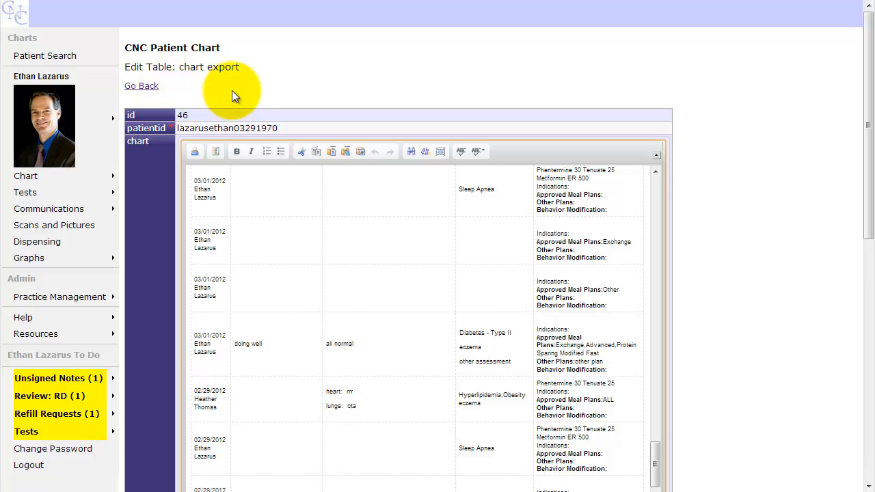
left_click(142, 86)
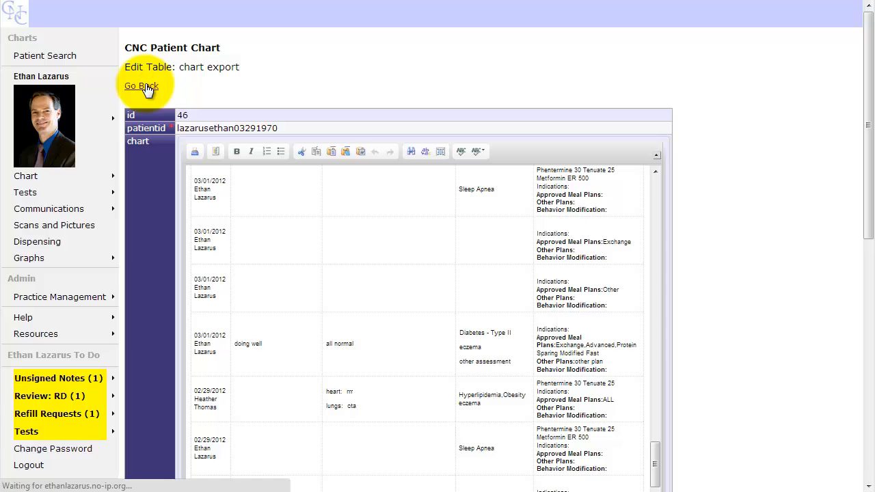